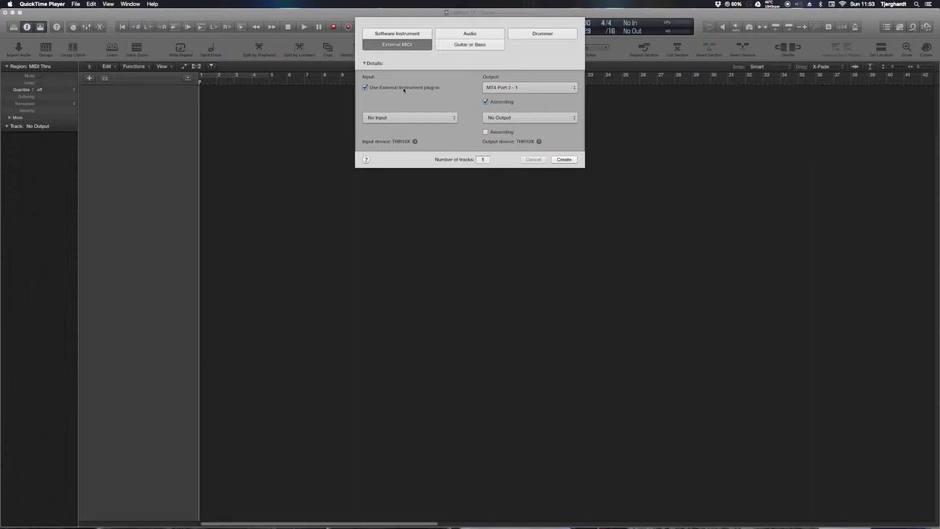
Step: Show the MIDI output port list for the new External MIDI track
{"action": "left_click", "coordinate": [538, 88]}
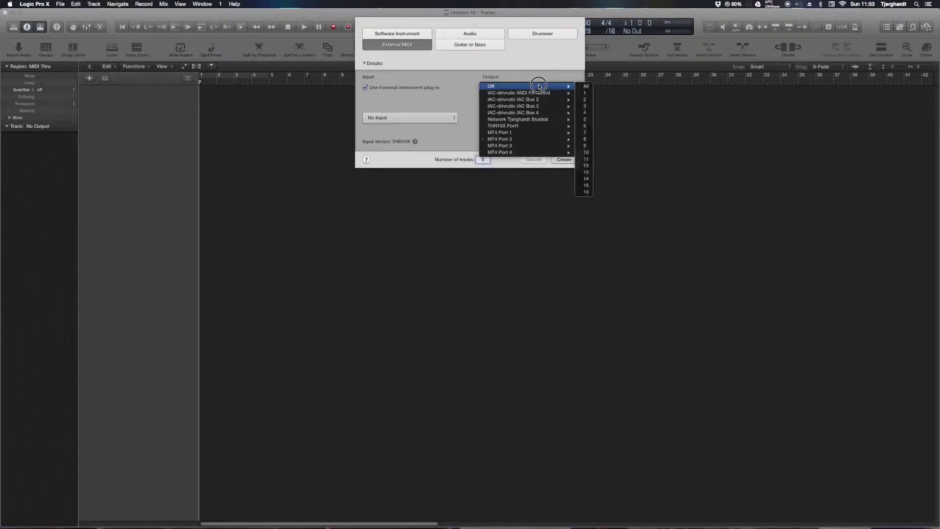
Step: Route the new External MIDI track to MT4 Port 2, all channels, and create it
{"action": "mouse_move", "coordinate": [533, 138]}
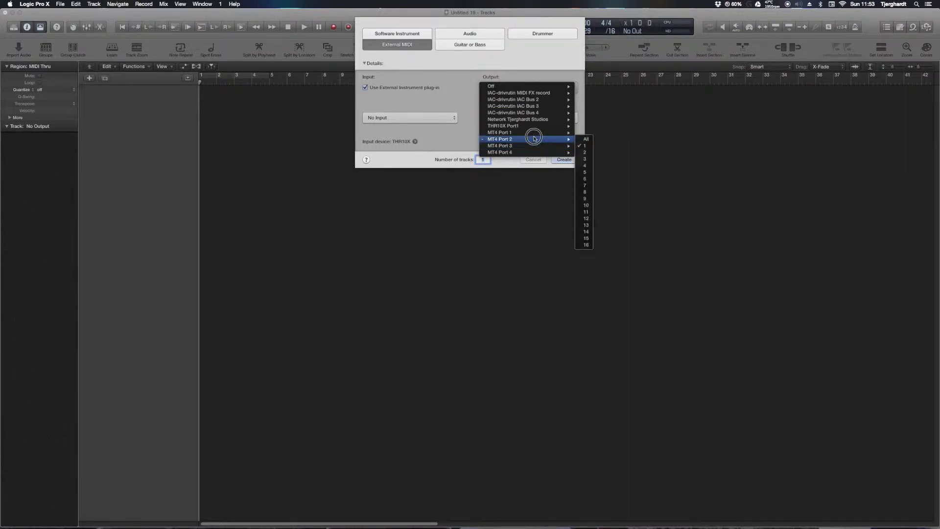
{"action": "left_click", "coordinate": [582, 141]}
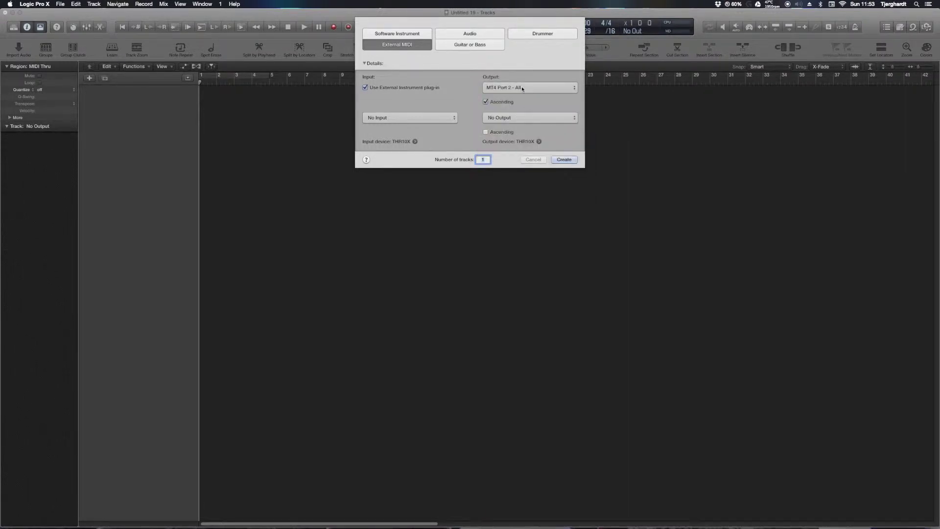
{"action": "left_click", "coordinate": [521, 86]}
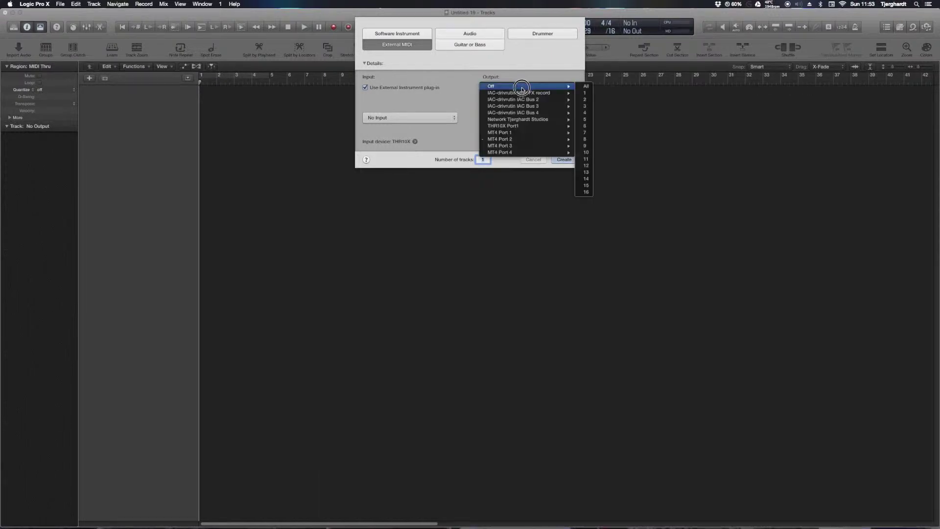
{"action": "mouse_move", "coordinate": [527, 142]}
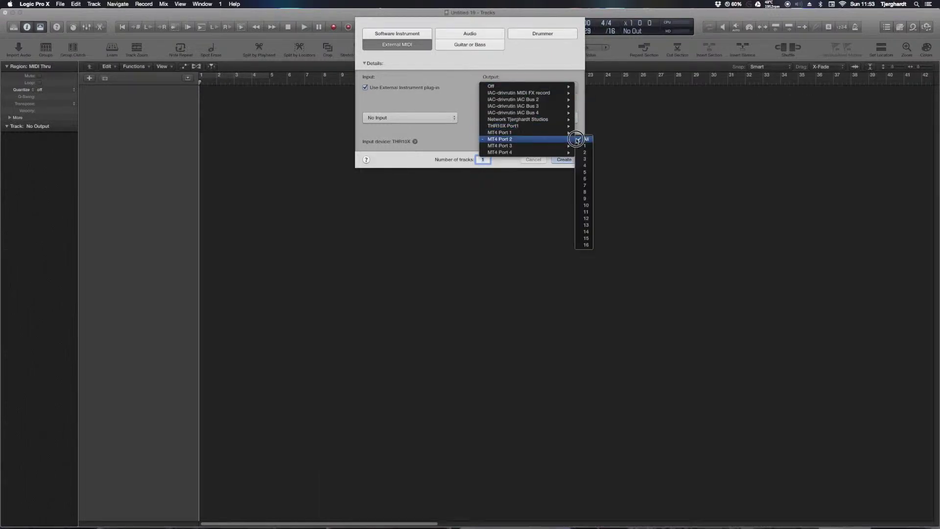
{"action": "left_click", "coordinate": [586, 140]}
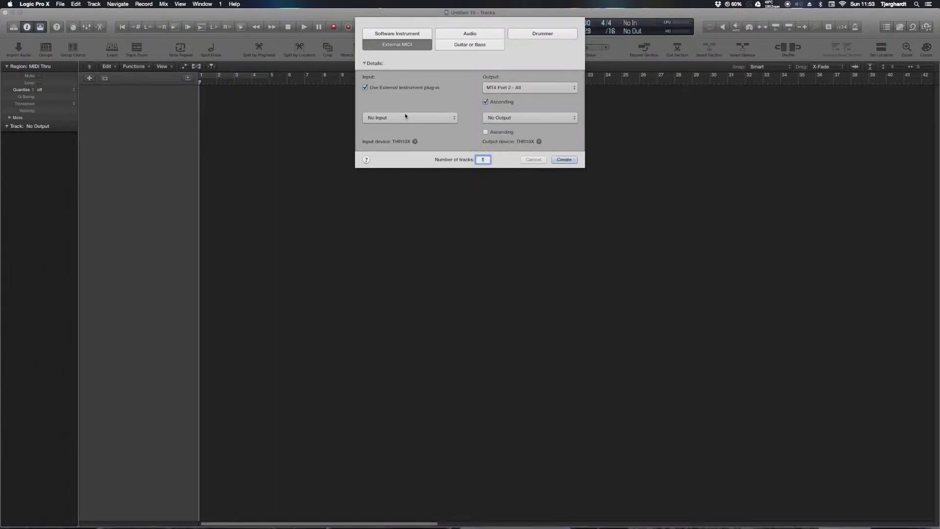
{"action": "left_click", "coordinate": [564, 159]}
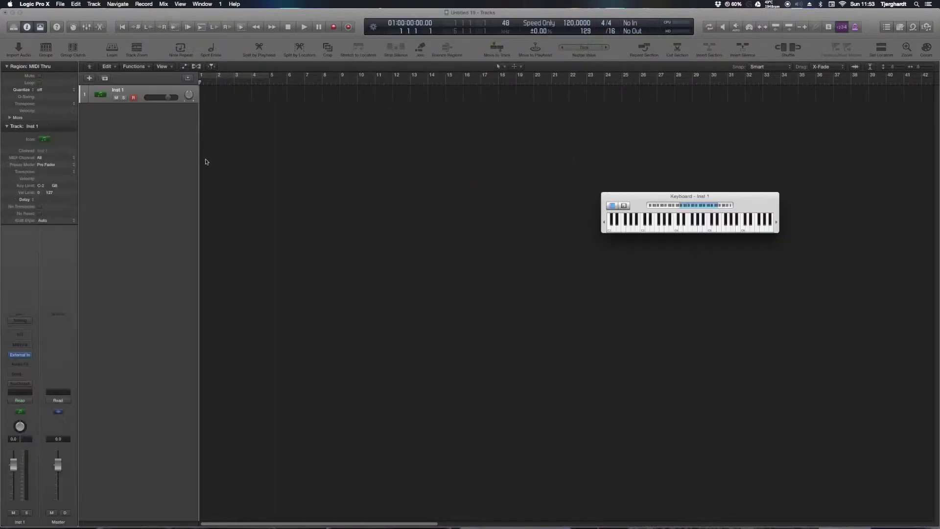
Step: Rename the Inst 1 track to AT-200
{"action": "double_click", "coordinate": [112, 92]}
{"action": "type", "text": "AT"}
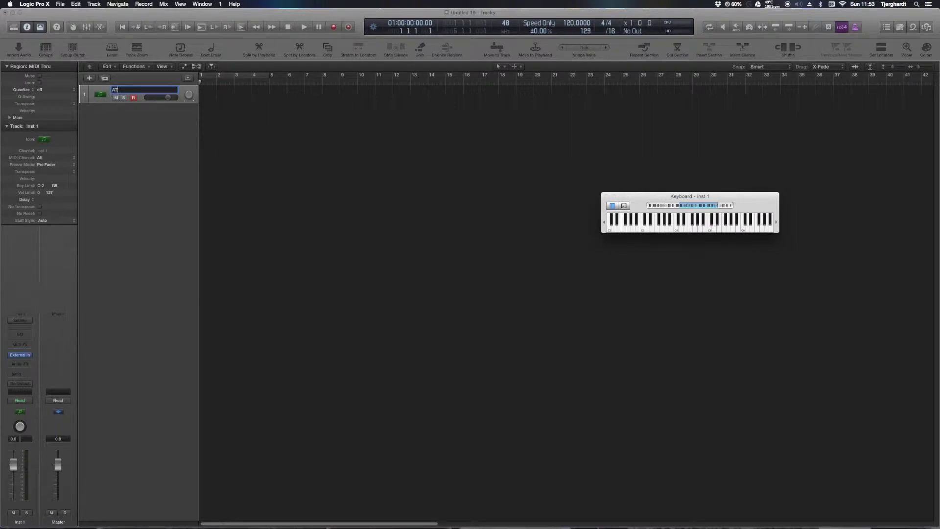
{"action": "type", "text": "-200"}
{"action": "key", "text": "Return"}
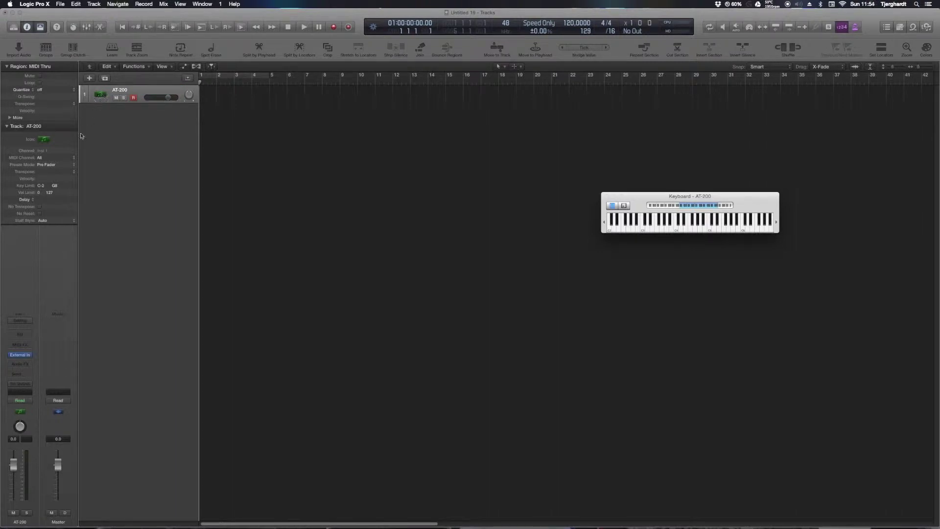
Step: Give the AT-200 track the red electric guitar icon
{"action": "left_click", "coordinate": [43, 139]}
{"action": "left_click", "coordinate": [91, 123]}
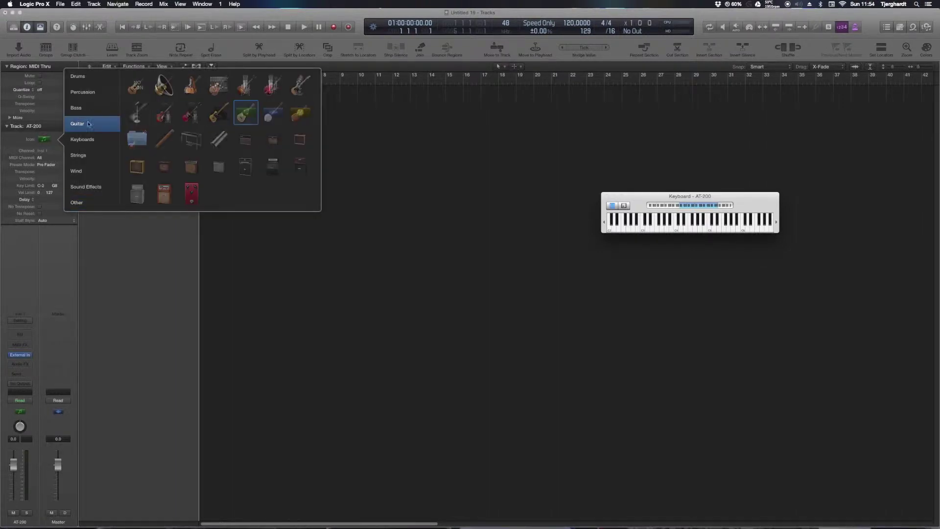
{"action": "left_click", "coordinate": [190, 113]}
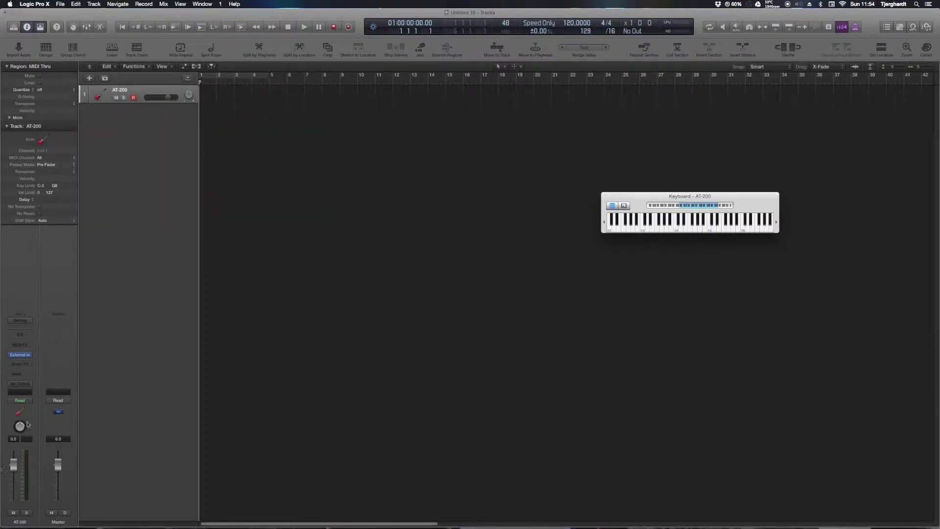
Step: Insert Scripter on the AT-200 track and load the custom ATG contol v.1.0 script
{"action": "left_click", "coordinate": [30, 361]}
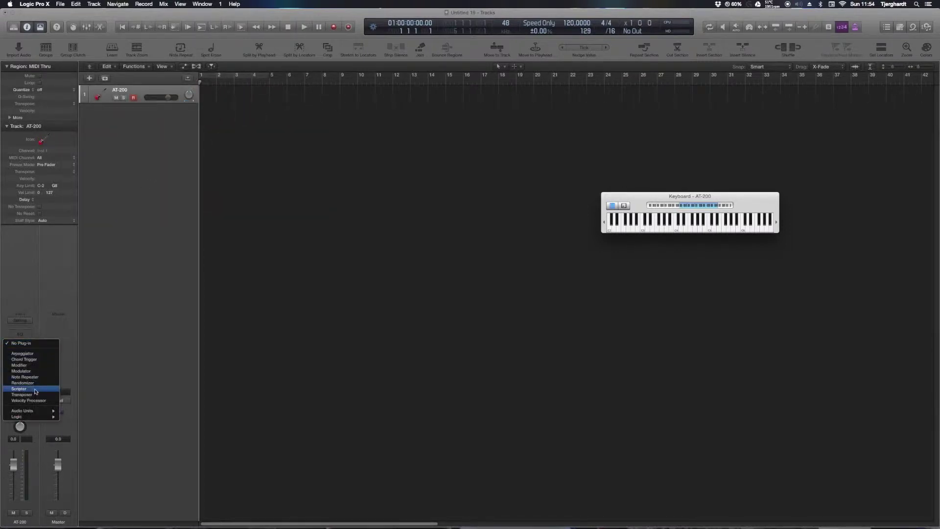
{"action": "left_click", "coordinate": [118, 356]}
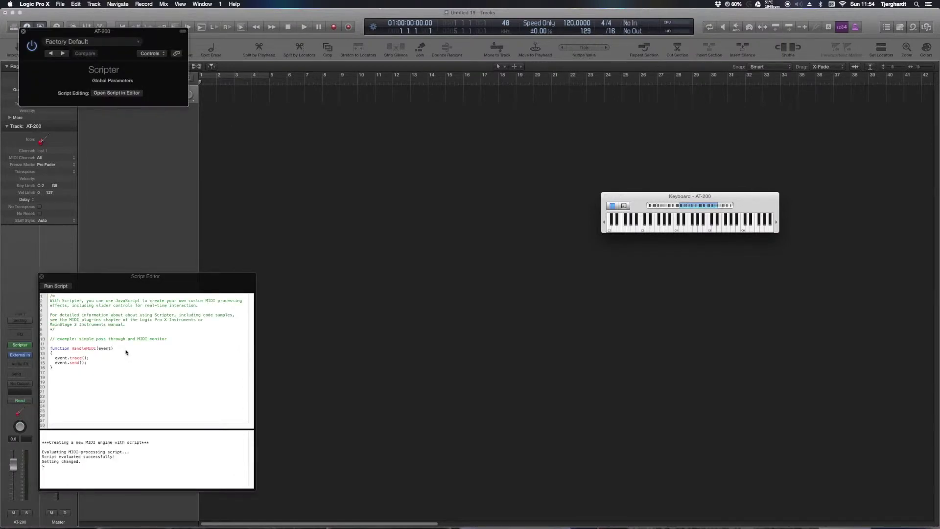
{"action": "left_click", "coordinate": [105, 42]}
{"action": "mouse_move", "coordinate": [106, 181]}
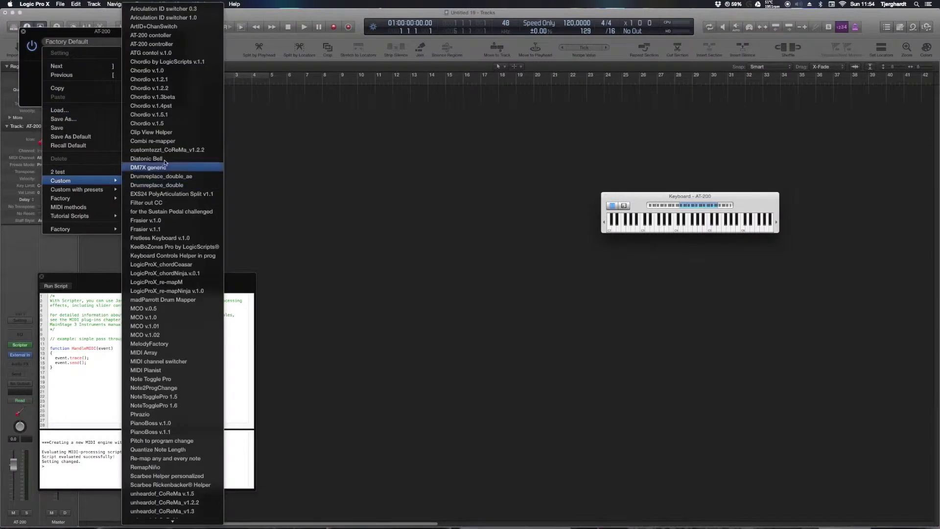
{"action": "left_click", "coordinate": [191, 53]}
Step: Move the Script Editor window to the centre of the screen
{"action": "left_click_drag", "start_coordinate": [211, 274], "coordinate": [444, 159]}
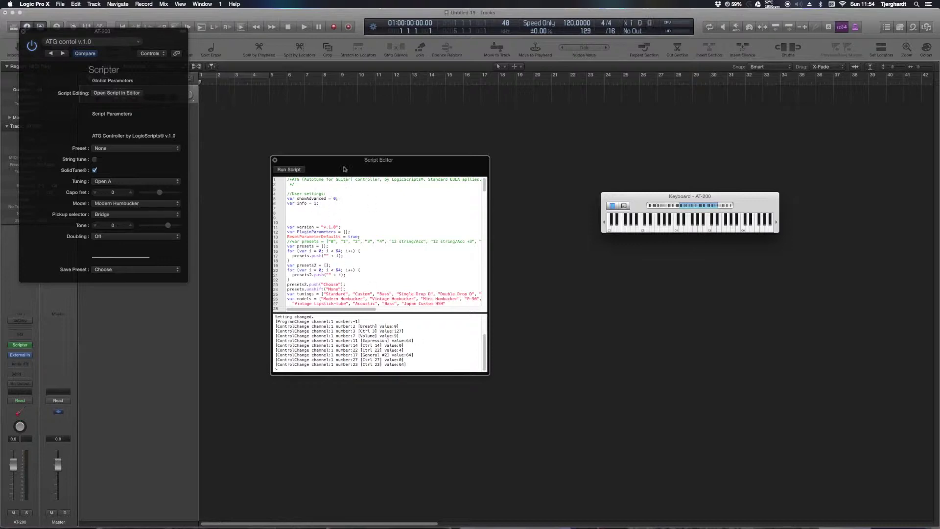
{"action": "left_click_drag", "start_coordinate": [344, 166], "coordinate": [323, 186]}
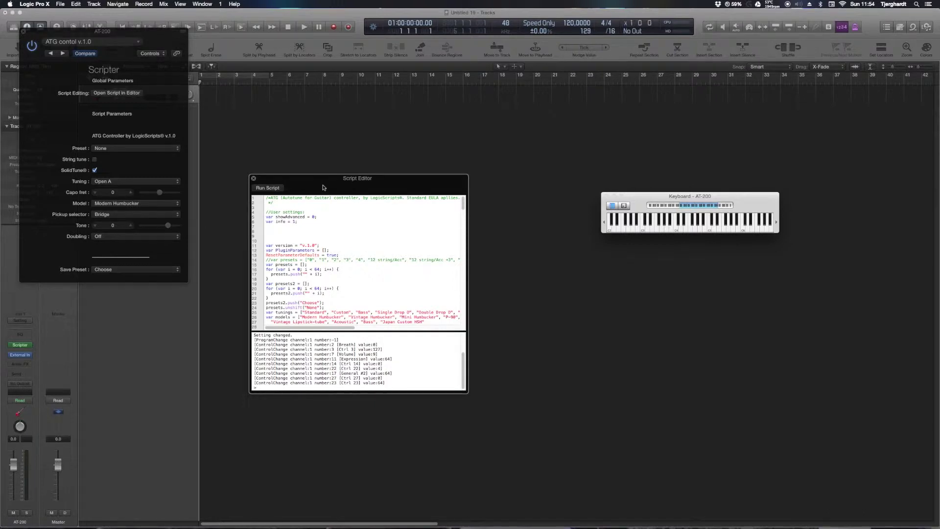
Step: Try Custom tuning with String tune toggled, then set tuning to DADGAD with String tune off
{"action": "left_click", "coordinate": [139, 181]}
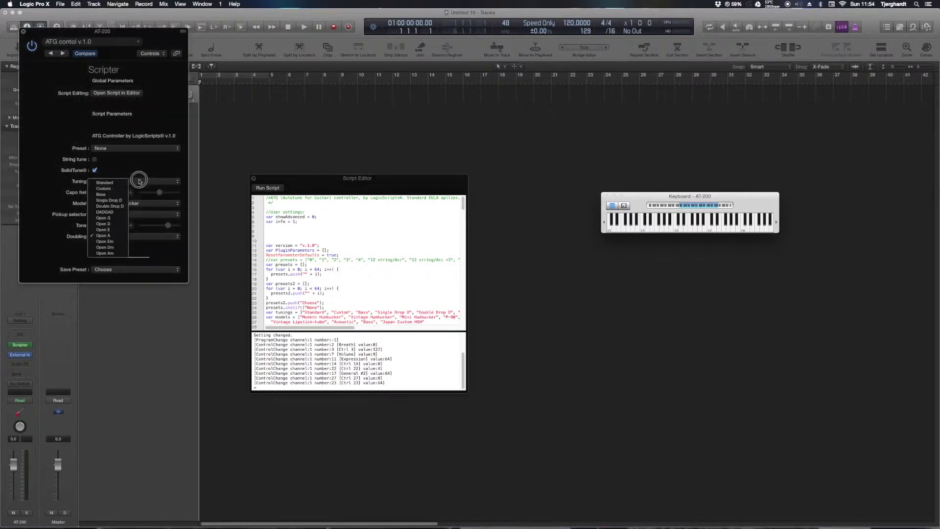
{"action": "left_click", "coordinate": [112, 189]}
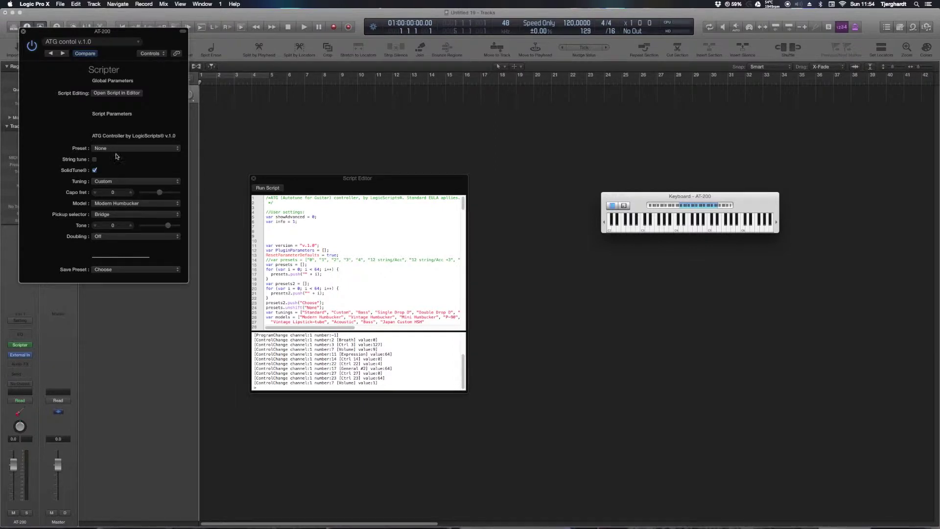
{"action": "left_click", "coordinate": [95, 160]}
{"action": "left_click", "coordinate": [95, 160]}
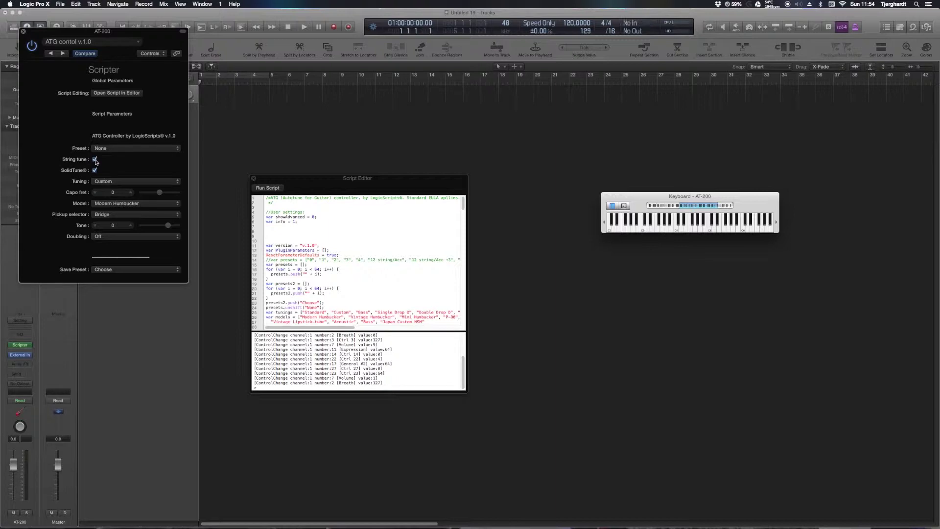
{"action": "left_click", "coordinate": [95, 159]}
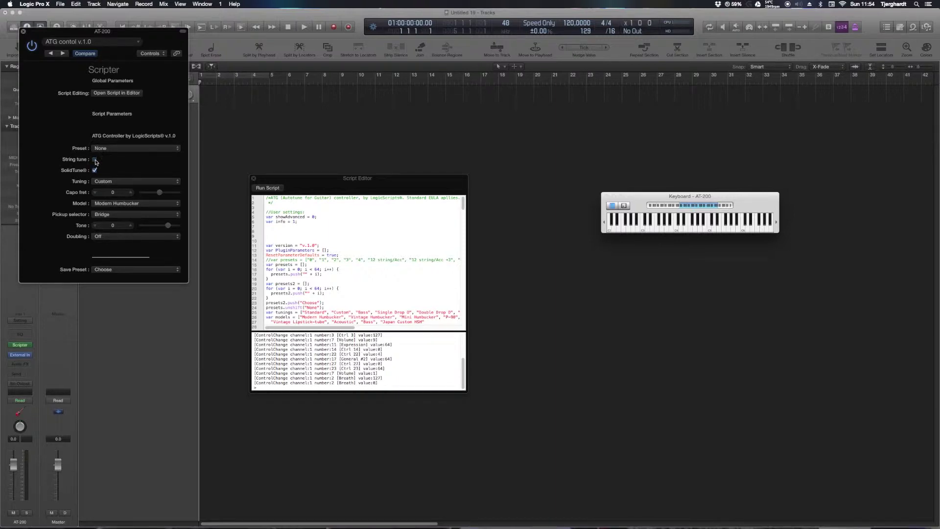
{"action": "left_click", "coordinate": [122, 185]}
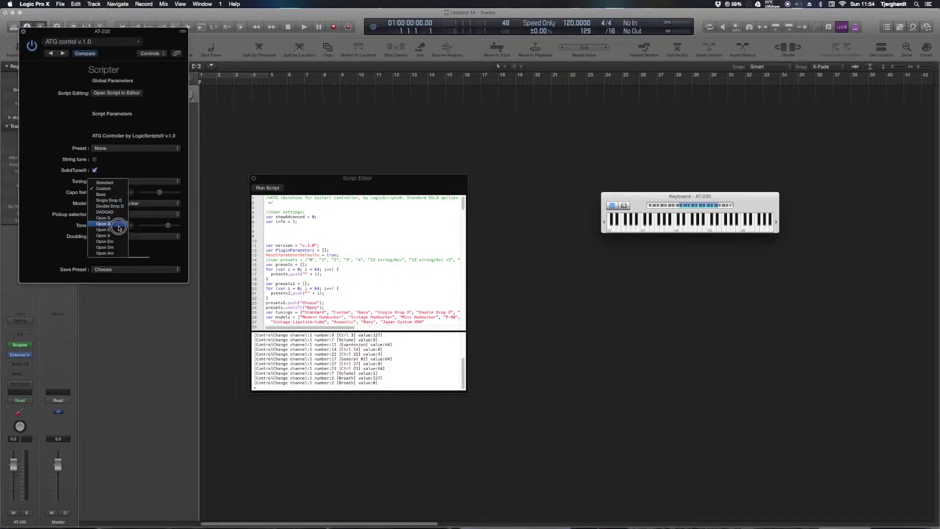
{"action": "left_click", "coordinate": [112, 183]}
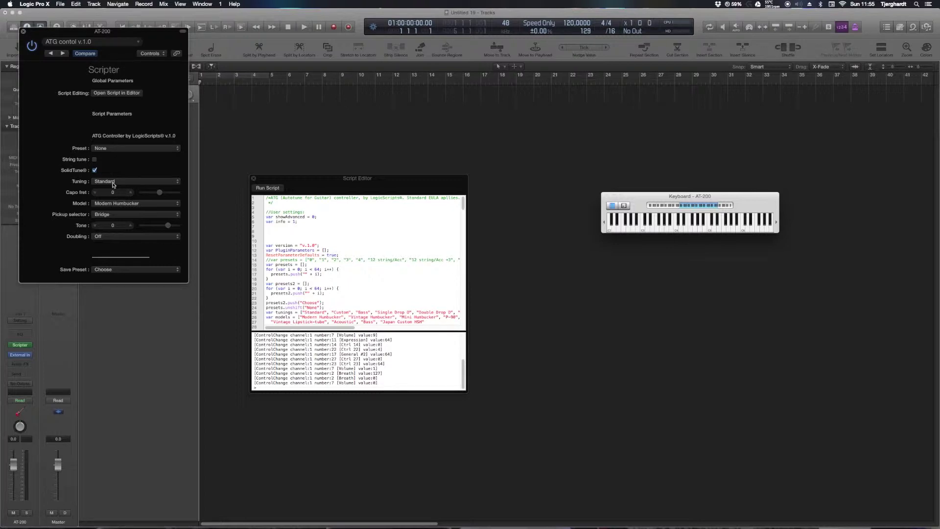
{"action": "left_click_drag", "start_coordinate": [113, 183], "coordinate": [110, 212]}
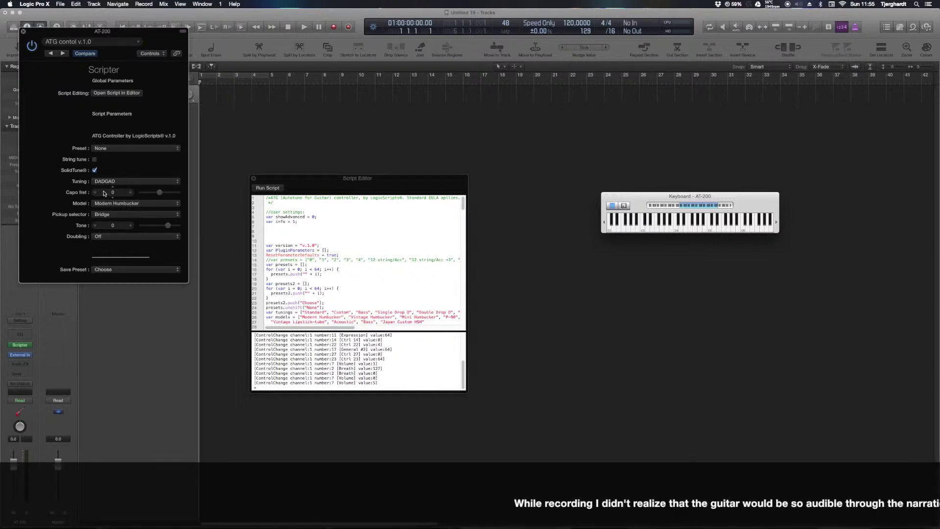
Step: Lower the capo to -2, then return it to 0
{"action": "left_click", "coordinate": [95, 193]}
{"action": "left_click", "coordinate": [95, 192]}
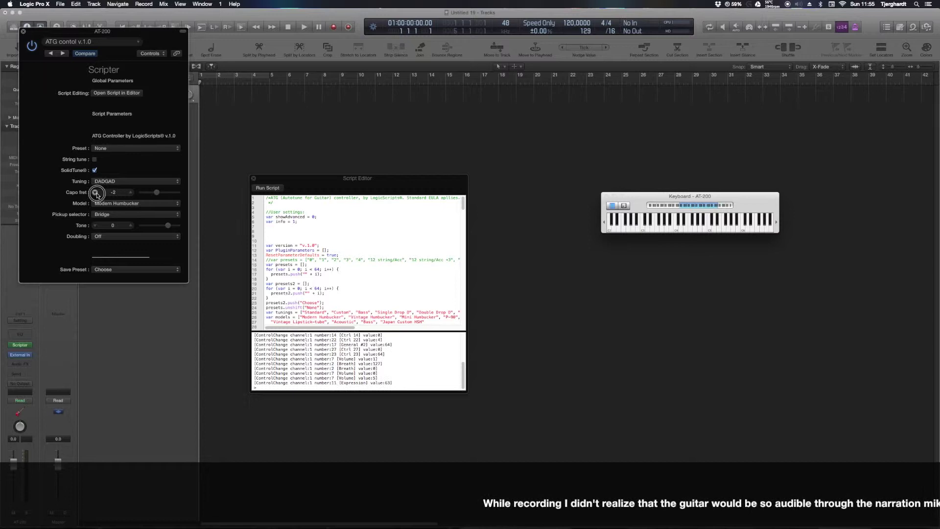
{"action": "left_click", "coordinate": [131, 192]}
{"action": "left_click", "coordinate": [131, 192]}
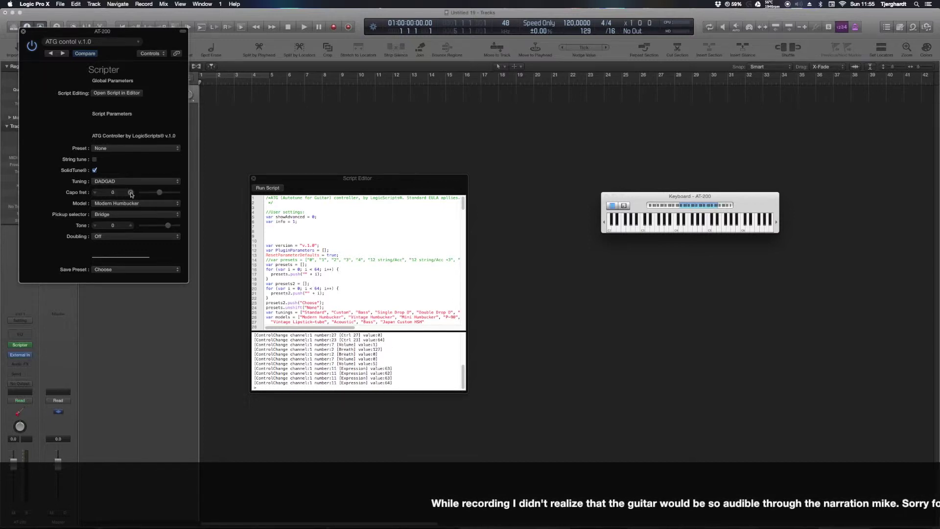
Step: Set the guitar model to Vintage Lipstick-tube with Middle + Bridge pickups
{"action": "left_click", "coordinate": [116, 203]}
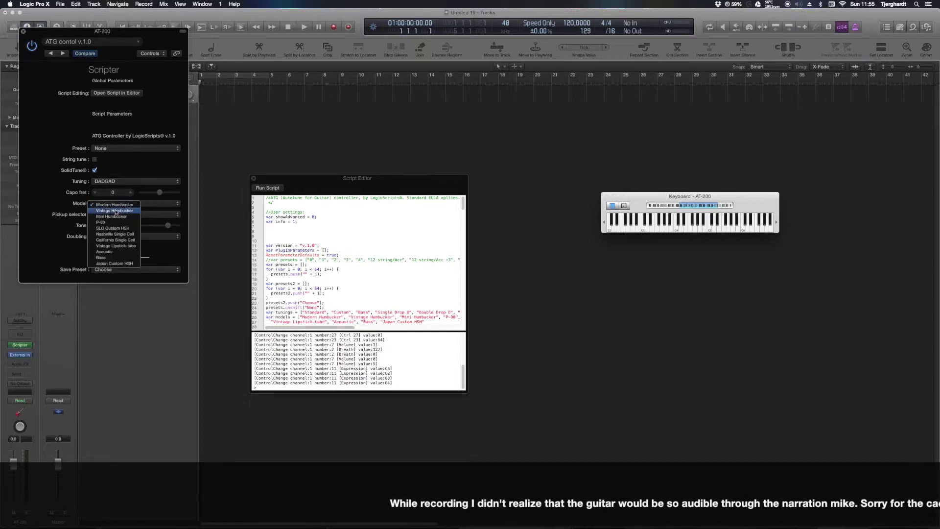
{"action": "left_click", "coordinate": [113, 219]}
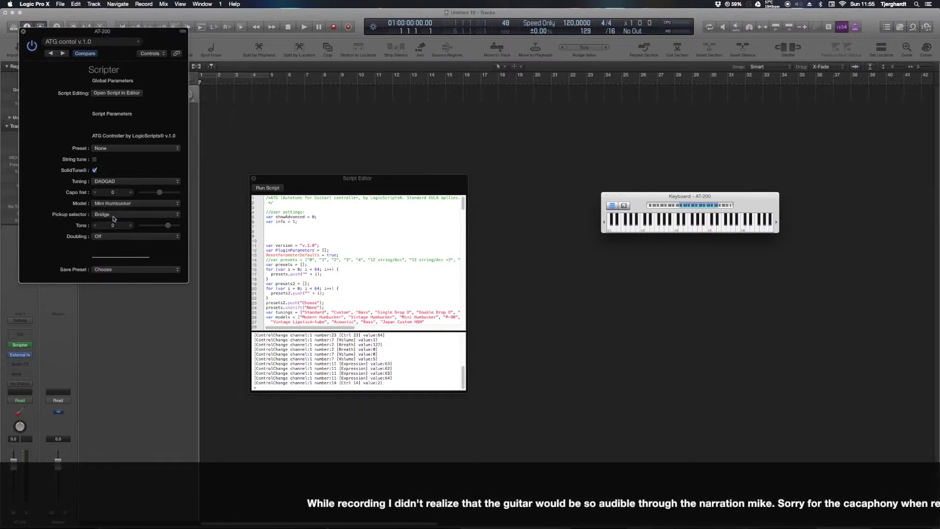
{"action": "left_click", "coordinate": [109, 203]}
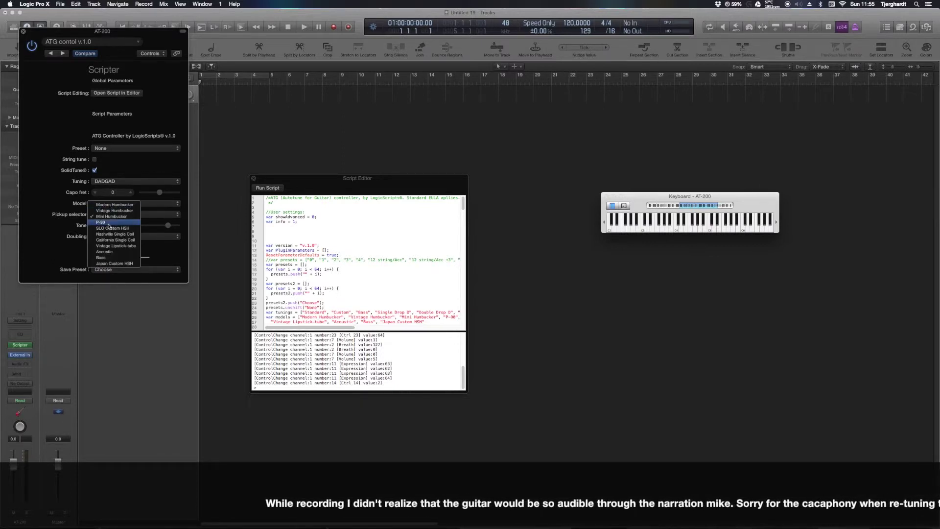
{"action": "left_click", "coordinate": [117, 248]}
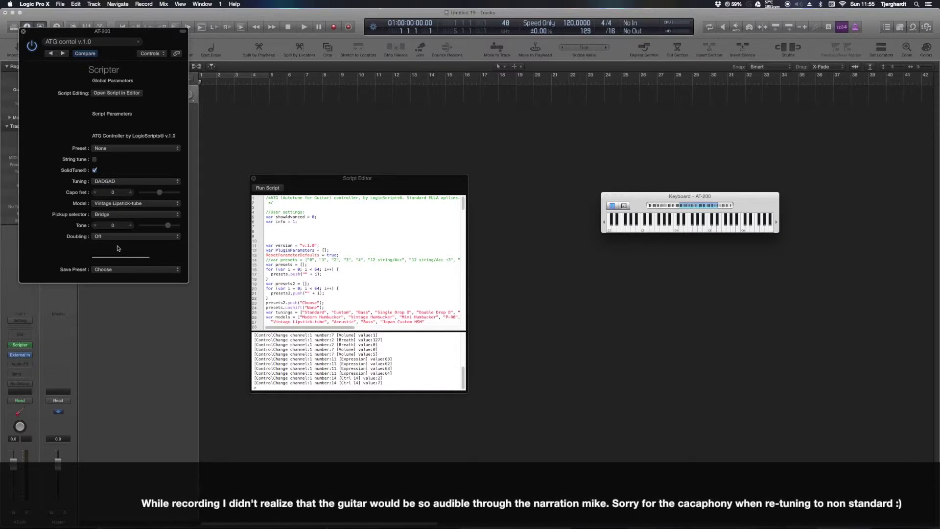
{"action": "left_click", "coordinate": [117, 218]}
{"action": "left_click", "coordinate": [116, 237]}
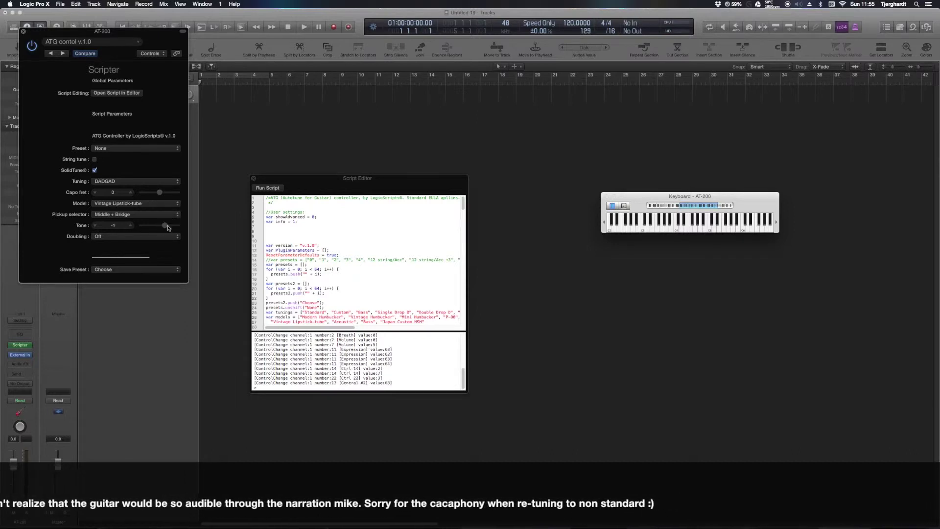
Step: Set Tone to 0 and Doubling to Twelve String 1
{"action": "mouse_move", "coordinate": [168, 228]}
{"action": "left_mouse_down"}
{"action": "mouse_move", "coordinate": [139, 229]}
{"action": "mouse_move", "coordinate": [168, 228]}
{"action": "left_mouse_up"}
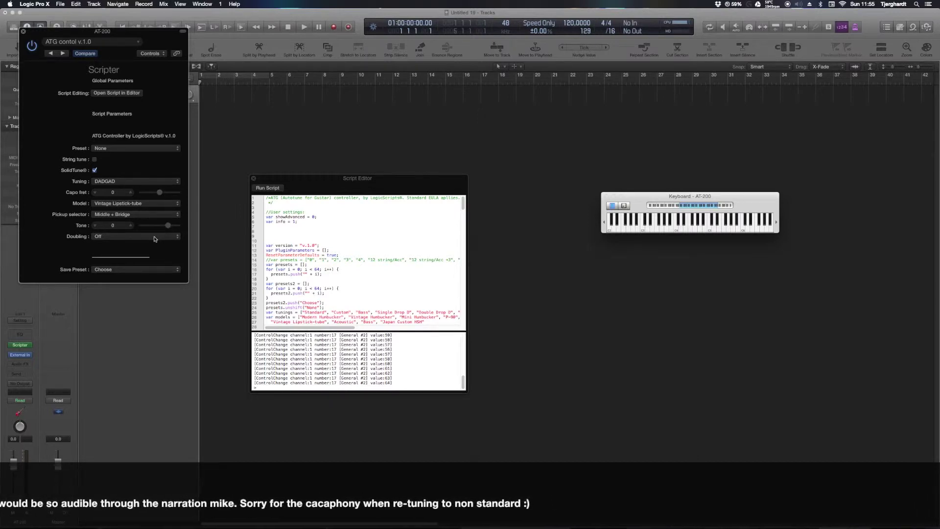
{"action": "left_click", "coordinate": [153, 237]}
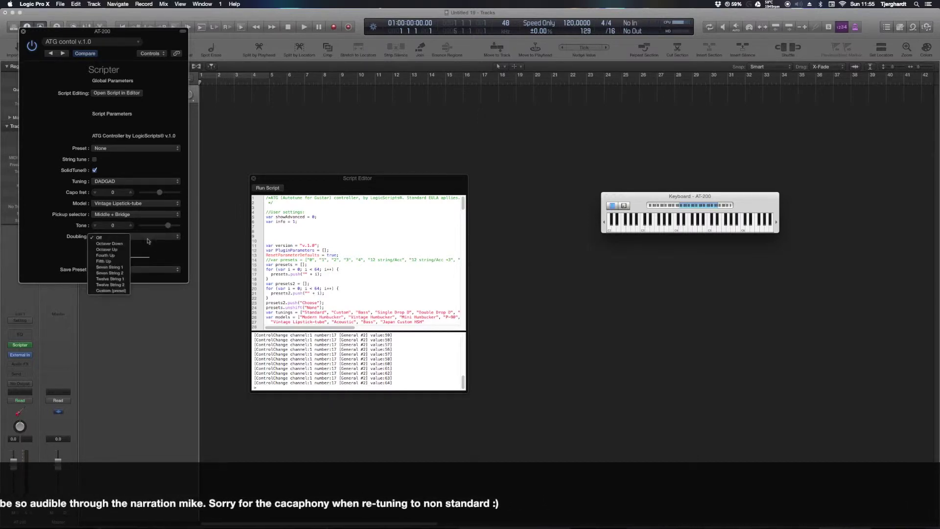
{"action": "left_click", "coordinate": [120, 280]}
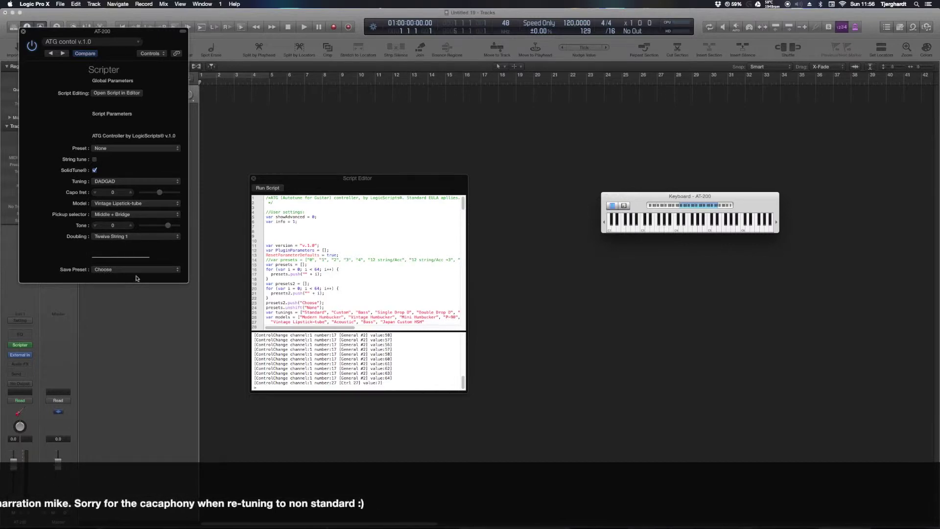
Step: Browse the Preset list leaving it at None, then view the Save Preset numbered slots
{"action": "left_click", "coordinate": [121, 149]}
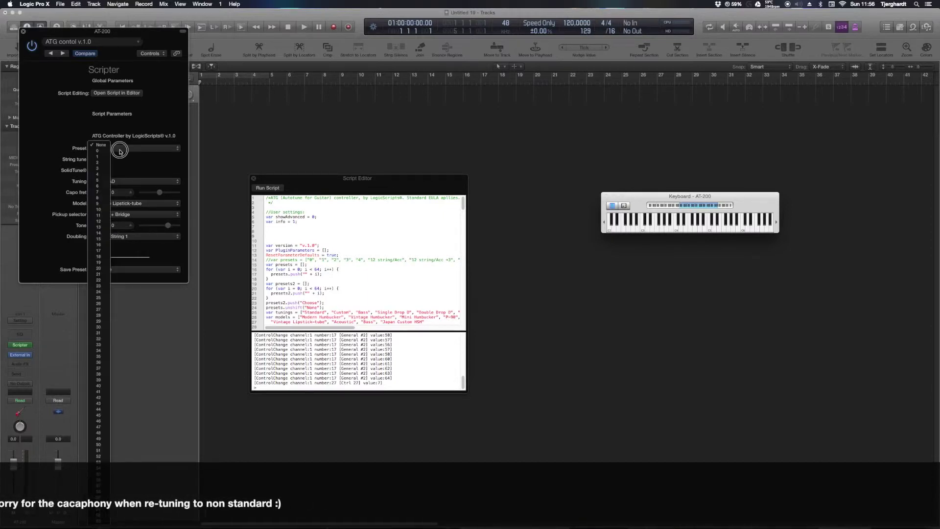
{"action": "left_click", "coordinate": [138, 159]}
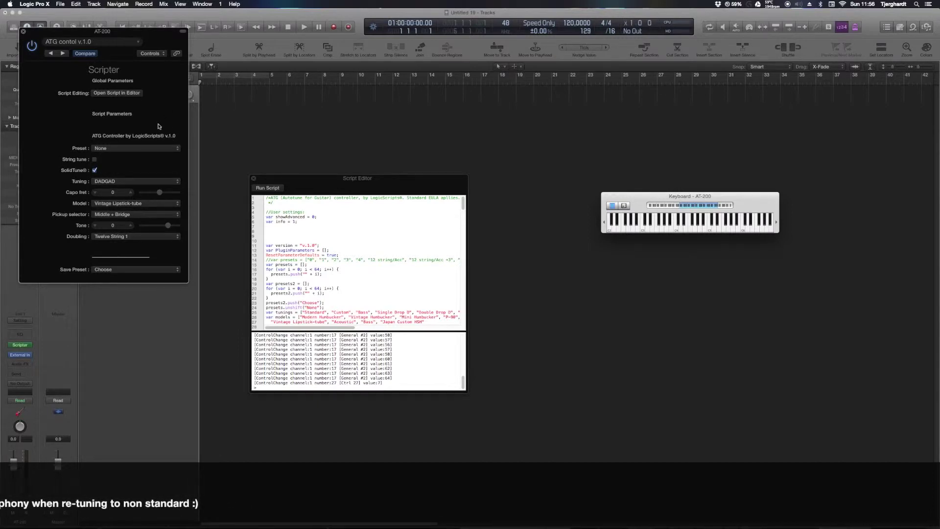
{"action": "left_click", "coordinate": [138, 151]}
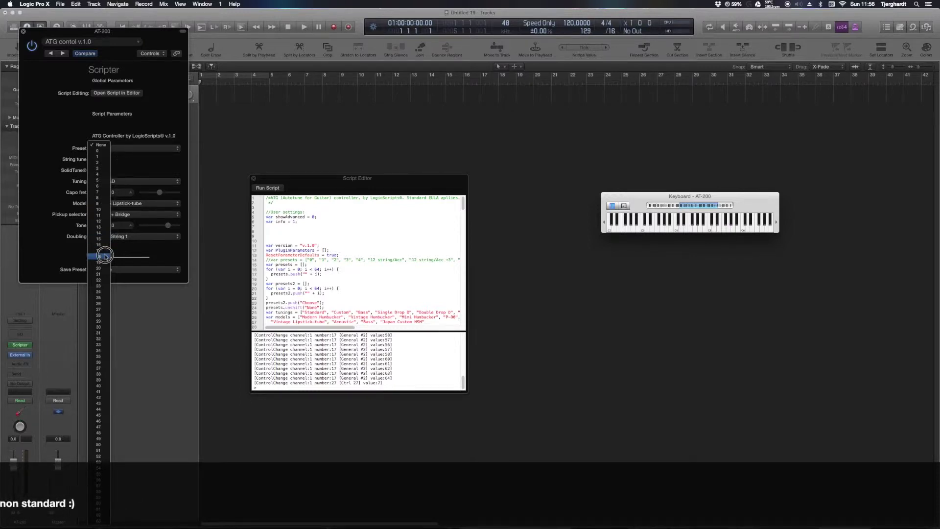
{"action": "left_click", "coordinate": [105, 255]}
{"action": "left_click", "coordinate": [138, 151]}
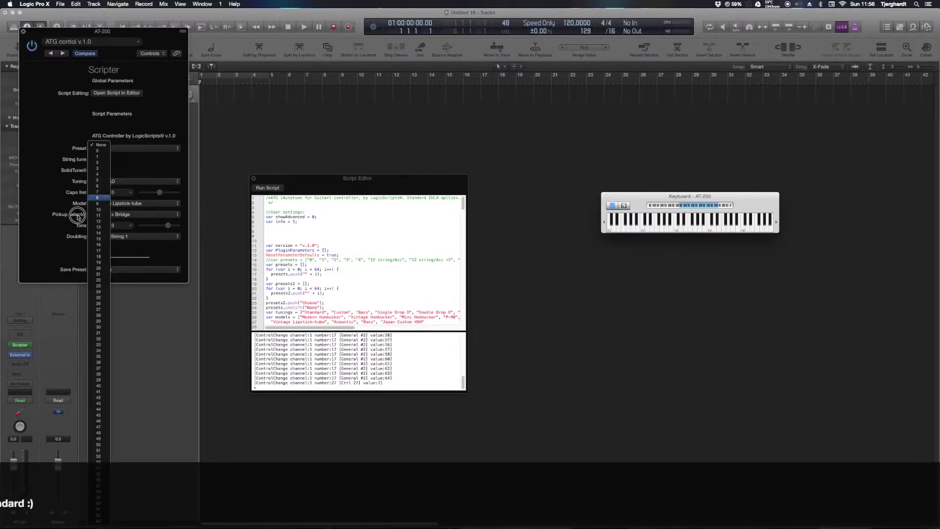
{"action": "left_click", "coordinate": [136, 163]}
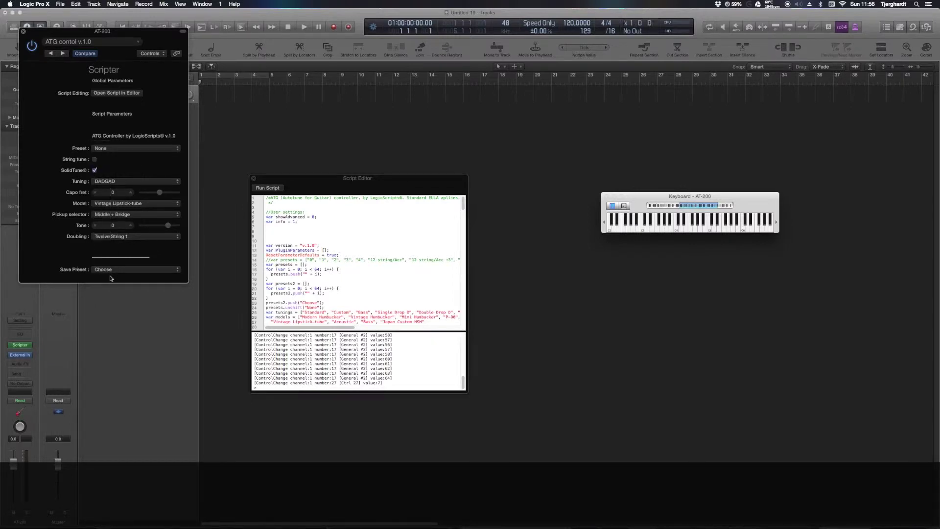
{"action": "left_click", "coordinate": [143, 271]}
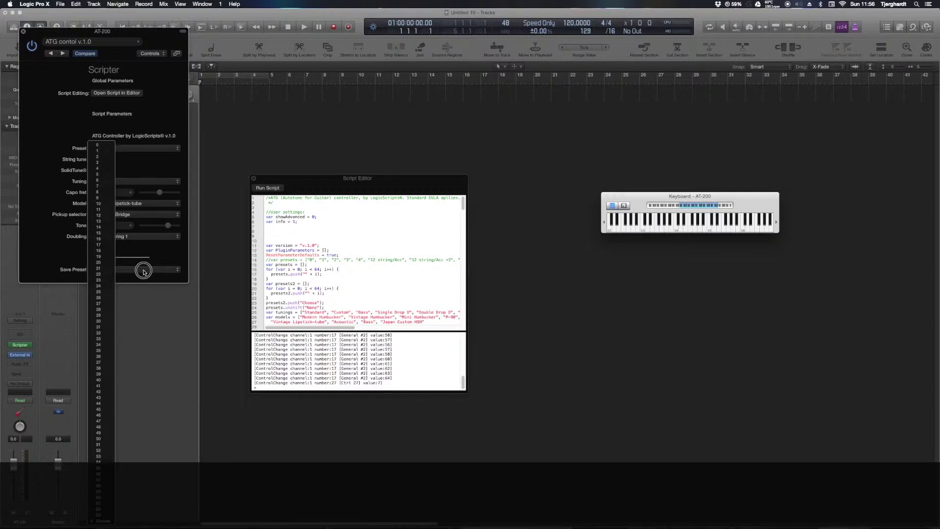
{"action": "left_click", "coordinate": [164, 255]}
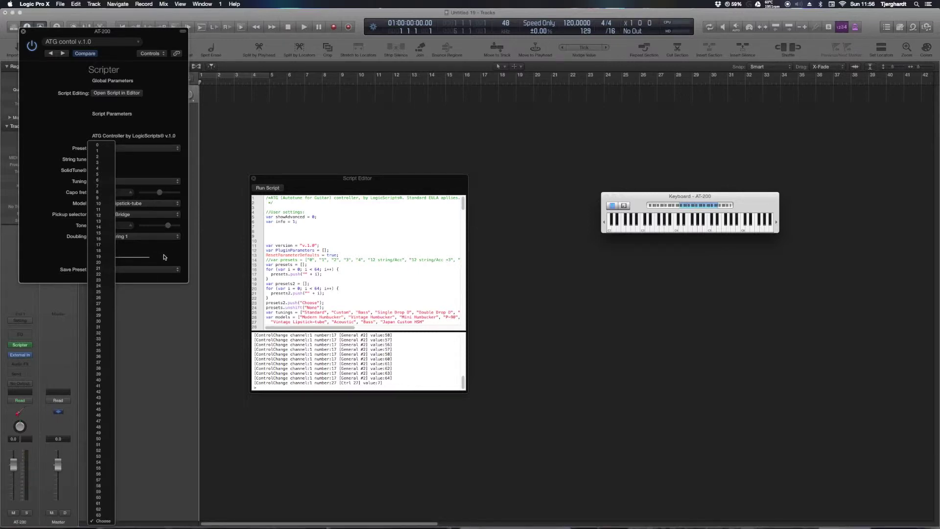
Step: Change showAdvanced on line 5 from 0 to 1 and rerun the script
{"action": "left_click", "coordinate": [313, 218]}
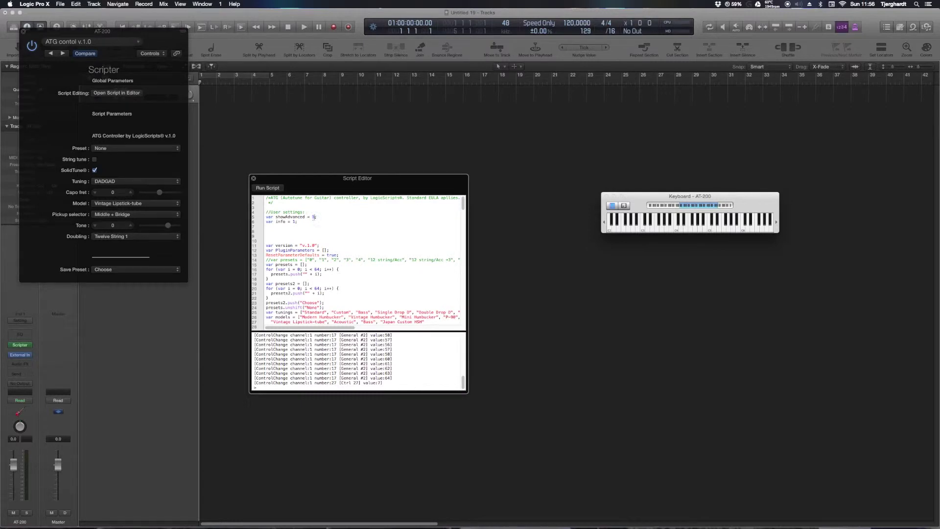
{"action": "key", "text": "BackSpace"}
{"action": "type", "text": "1"}
{"action": "left_click", "coordinate": [267, 188]}
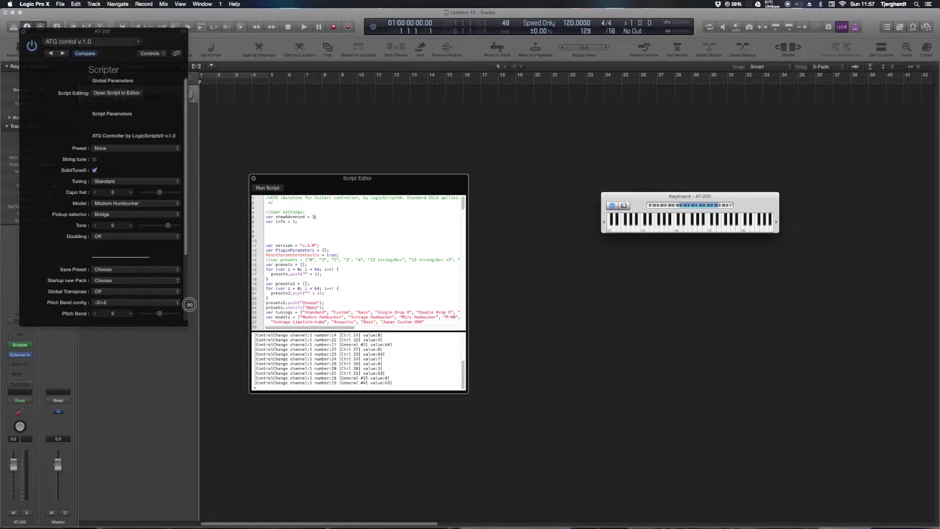
Step: Widen Scripter to two columns; check Startup new Pack, Global Transpose Off and Pitch Bend -2/+2
{"action": "left_click_drag", "start_coordinate": [189, 304], "coordinate": [405, 275]}
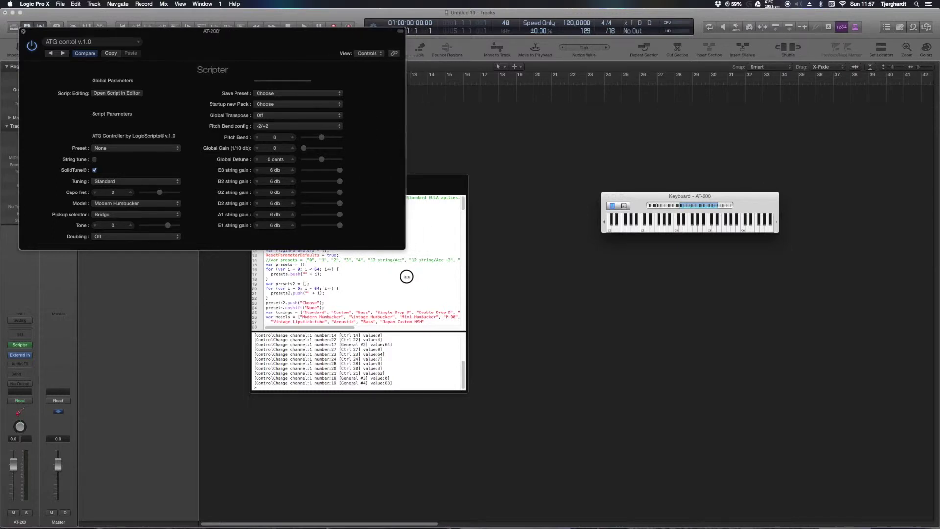
{"action": "left_click", "coordinate": [321, 106]}
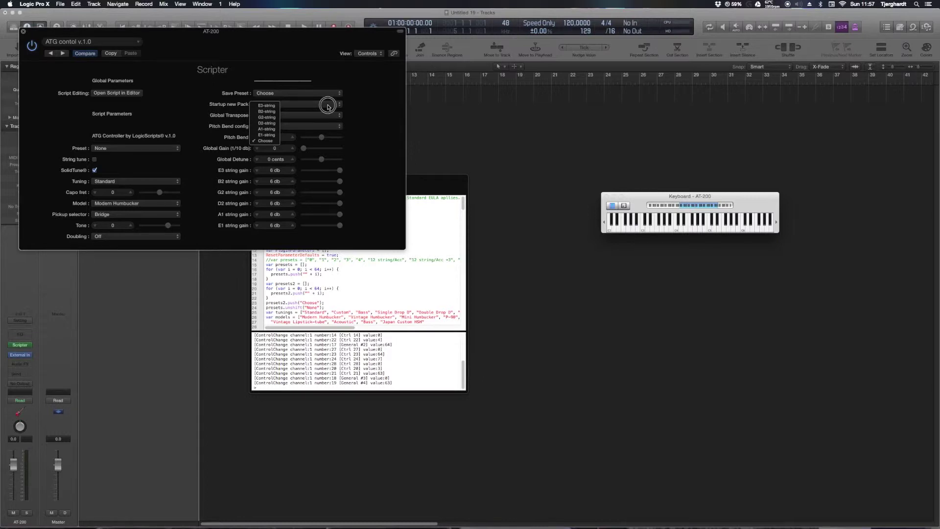
{"action": "left_click", "coordinate": [371, 107]}
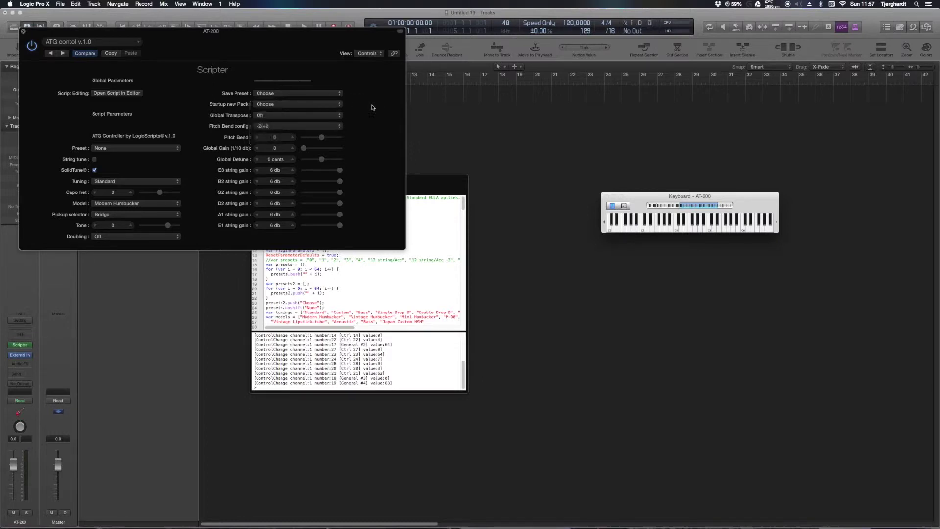
{"action": "left_click", "coordinate": [276, 116]}
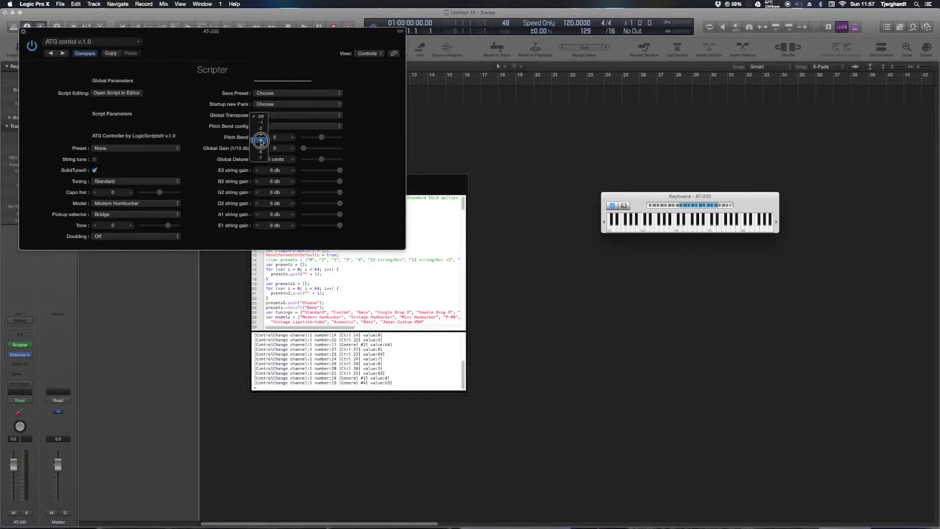
{"action": "left_click", "coordinate": [362, 115]}
{"action": "left_click", "coordinate": [318, 126]}
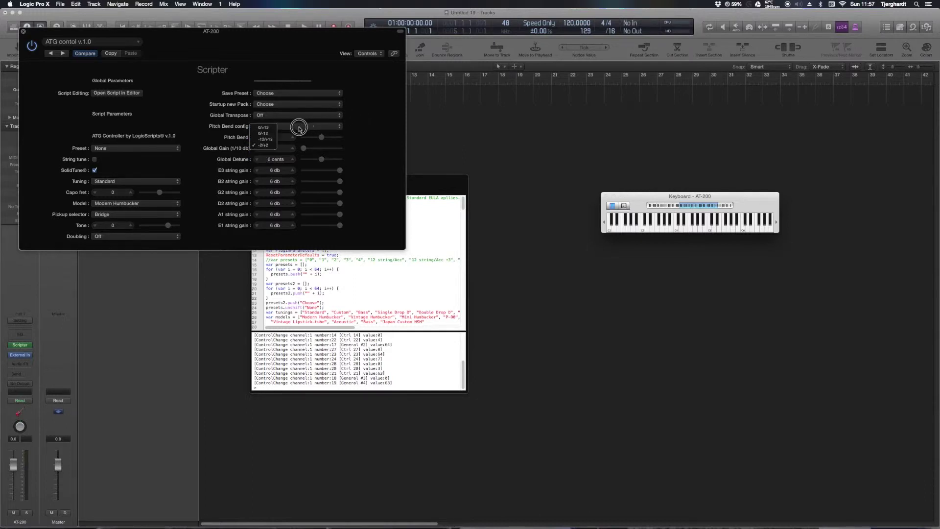
{"action": "left_click", "coordinate": [373, 110]}
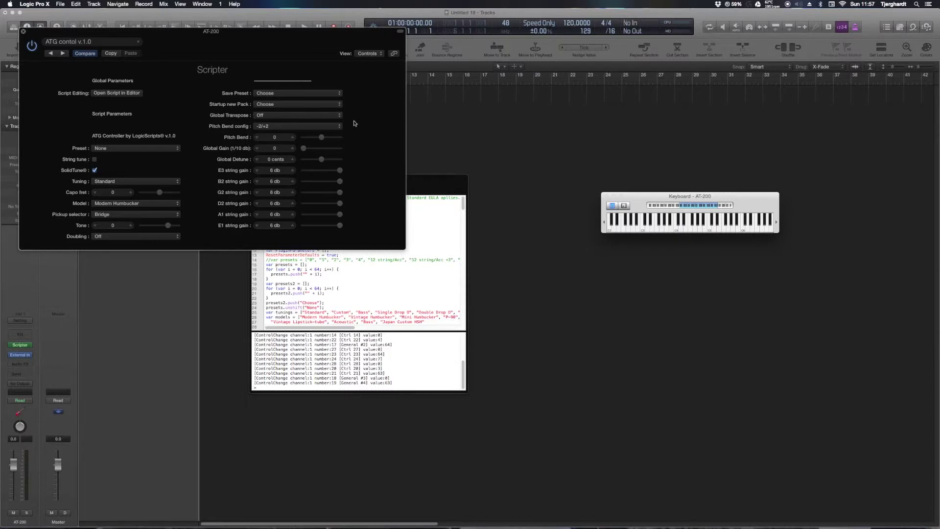
{"action": "mouse_move", "coordinate": [321, 137]}
{"action": "left_mouse_down"}
{"action": "mouse_move", "coordinate": [308, 139]}
{"action": "mouse_move", "coordinate": [329, 138]}
{"action": "mouse_move", "coordinate": [321, 143]}
{"action": "left_mouse_up"}
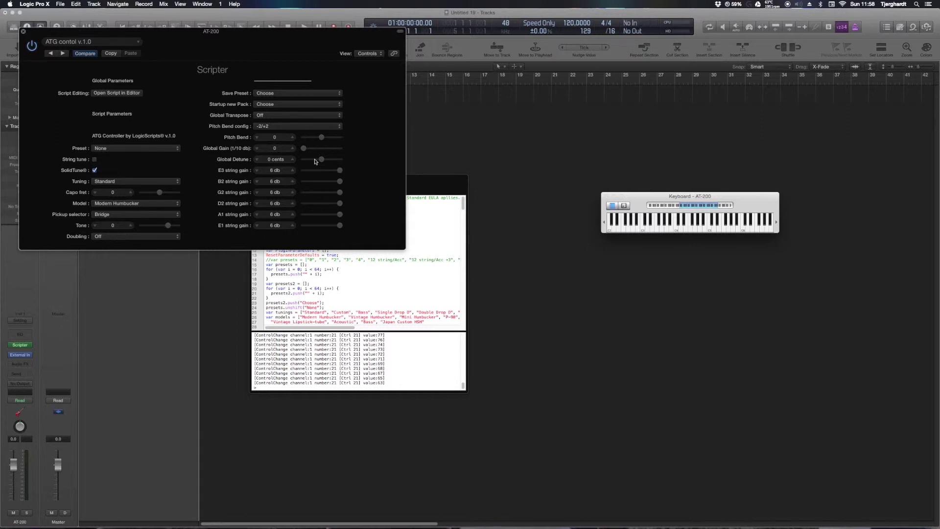
{"action": "left_click", "coordinate": [314, 160]}
{"action": "mouse_move", "coordinate": [313, 163]}
{"action": "left_mouse_down"}
{"action": "mouse_move", "coordinate": [330, 161]}
{"action": "mouse_move", "coordinate": [318, 157]}
{"action": "left_mouse_up"}
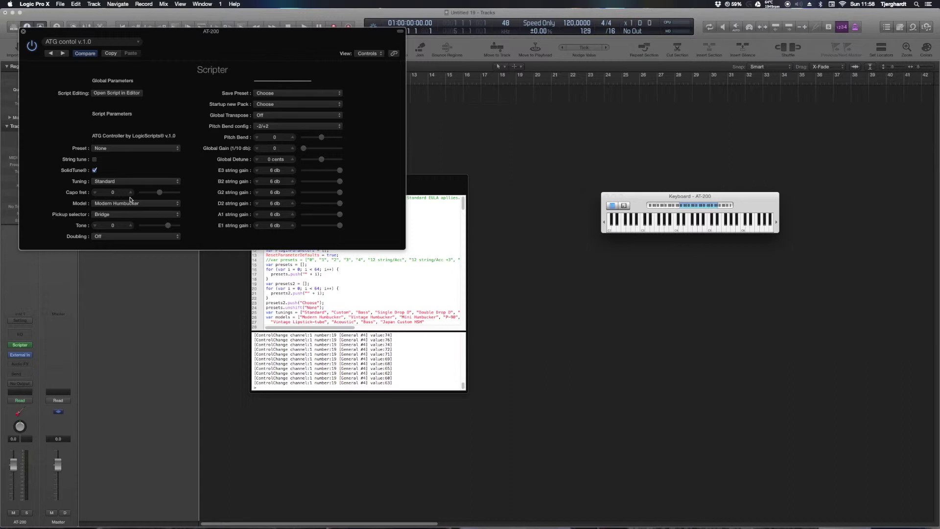
Step: Show Smart Controls with its mapping inspector, keeping the Scripter window above it
{"action": "left_click_drag", "start_coordinate": [297, 35], "coordinate": [407, 193]}
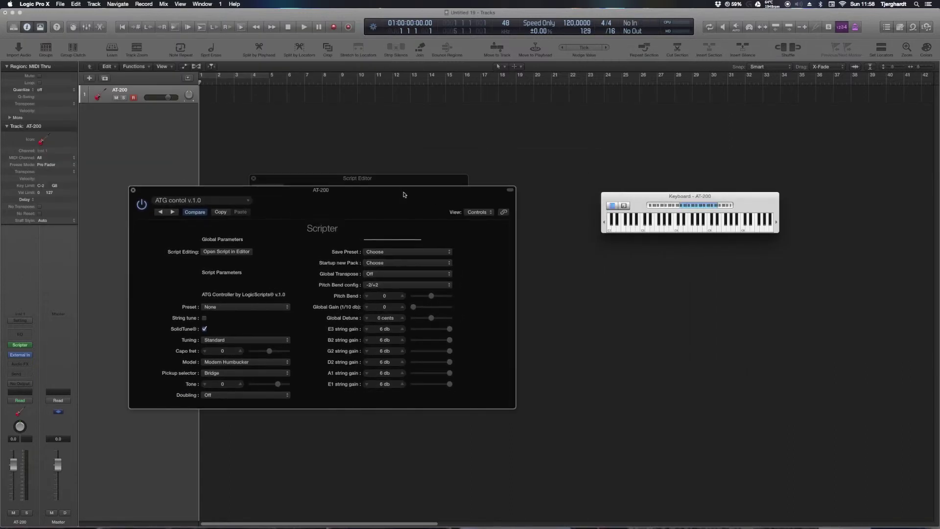
{"action": "left_click", "coordinate": [73, 26]}
{"action": "left_click_drag", "start_coordinate": [293, 190], "coordinate": [282, 65]}
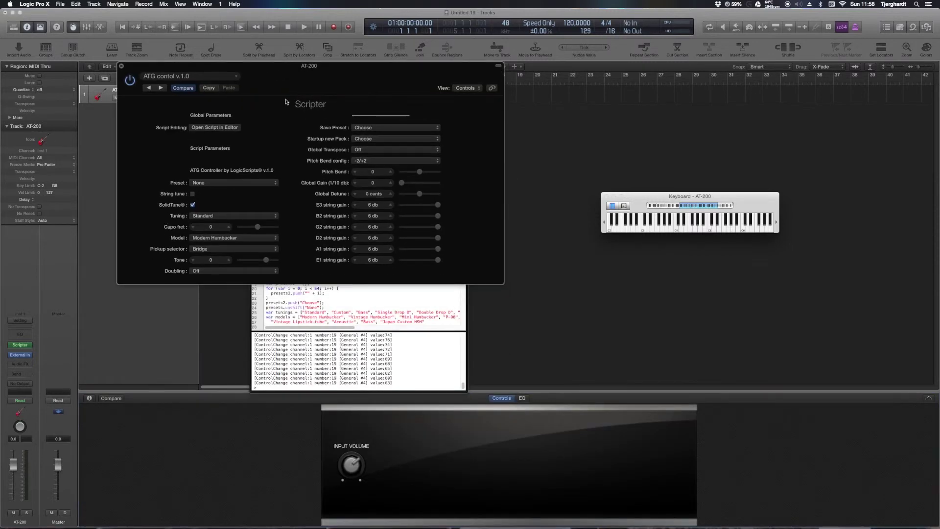
{"action": "left_click", "coordinate": [89, 397]}
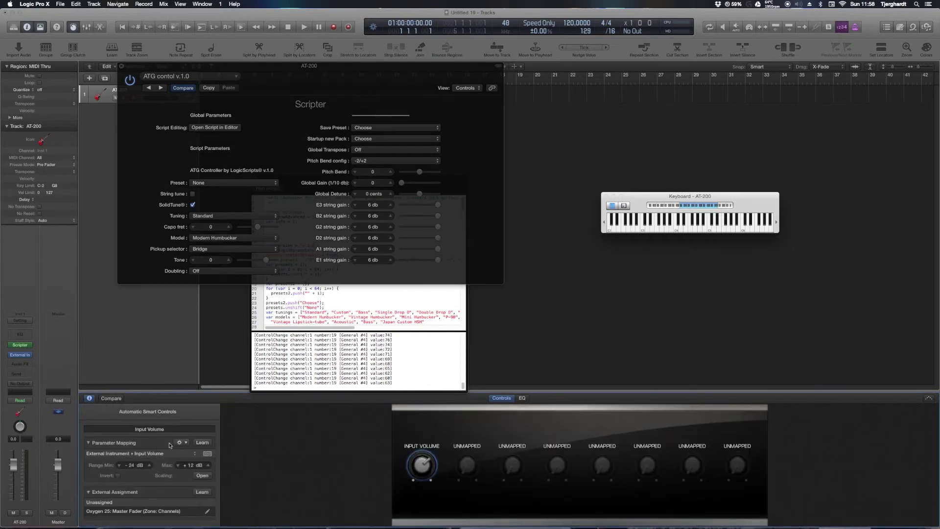
Step: Browse the parameter mapping list without changes, then set the ATG tuning to DADGAD
{"action": "left_click", "coordinate": [194, 453]}
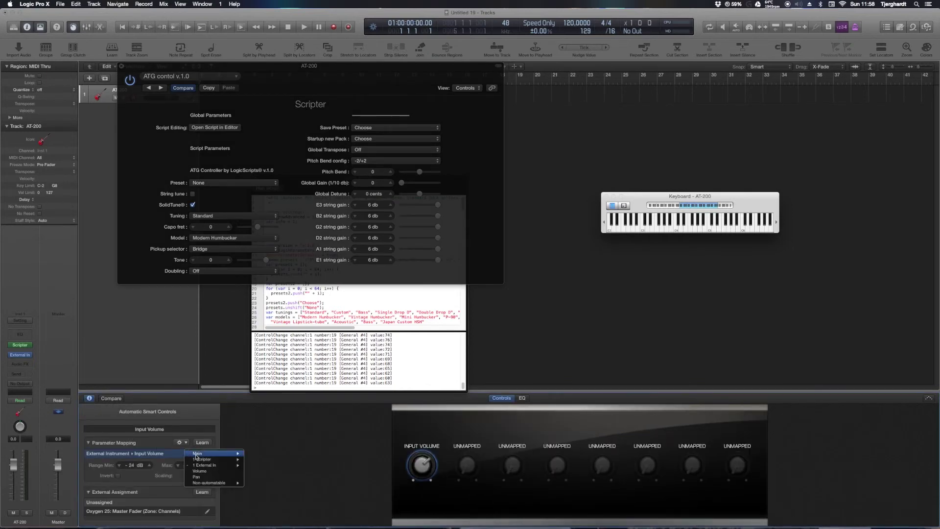
{"action": "mouse_move", "coordinate": [209, 460]}
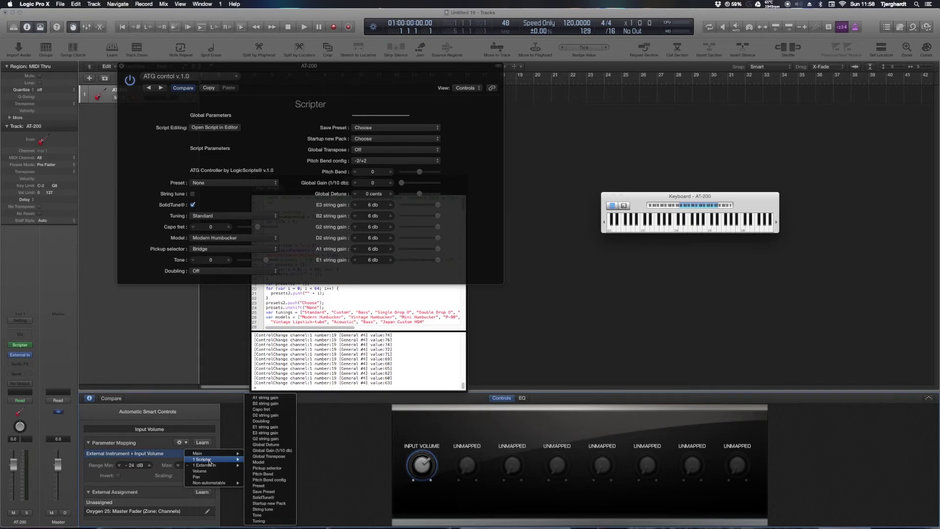
{"action": "left_click", "coordinate": [157, 337]}
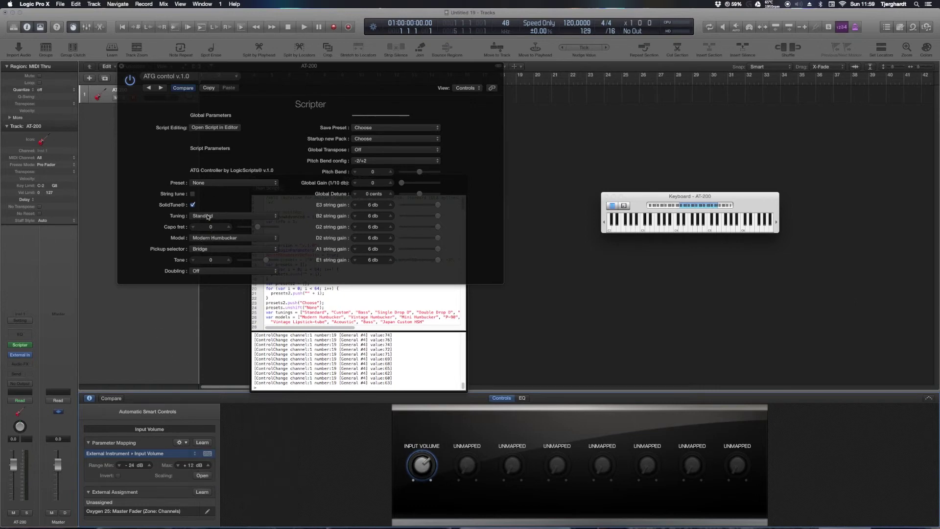
{"action": "left_click", "coordinate": [208, 216]}
{"action": "key", "text": "Escape"}
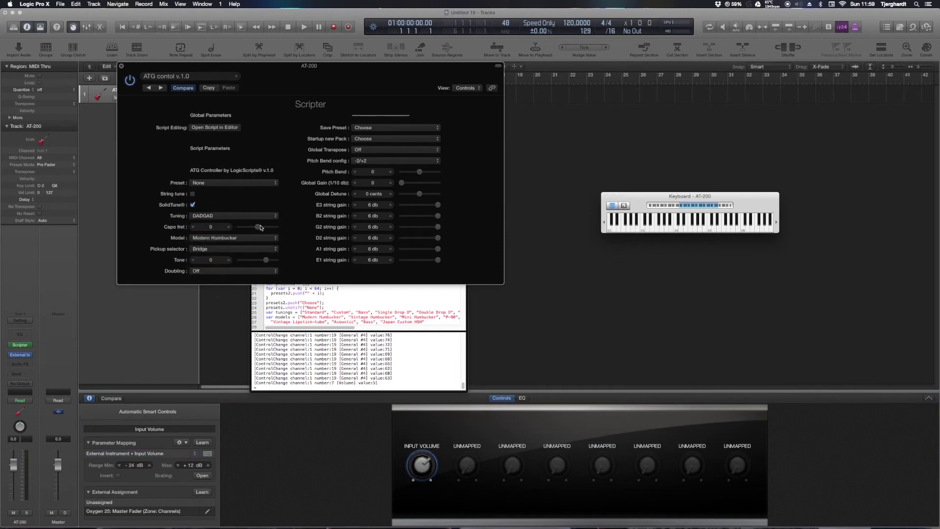
Step: Set the capo to fret 3, the model to Acoustic and the pickup selector to Middle
{"action": "left_click_drag", "start_coordinate": [256, 227], "coordinate": [264, 228]}
{"action": "left_click", "coordinate": [223, 238]}
{"action": "left_click", "coordinate": [226, 286]}
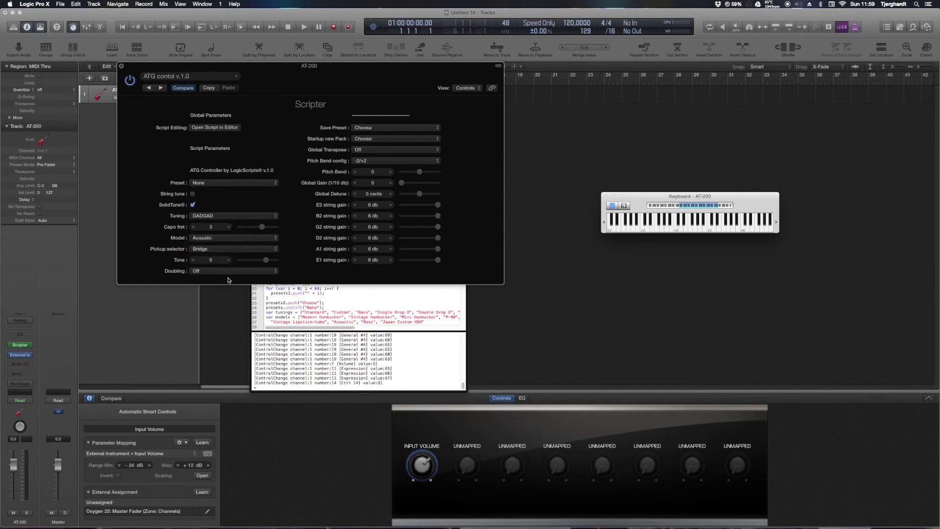
{"action": "left_click", "coordinate": [220, 249]}
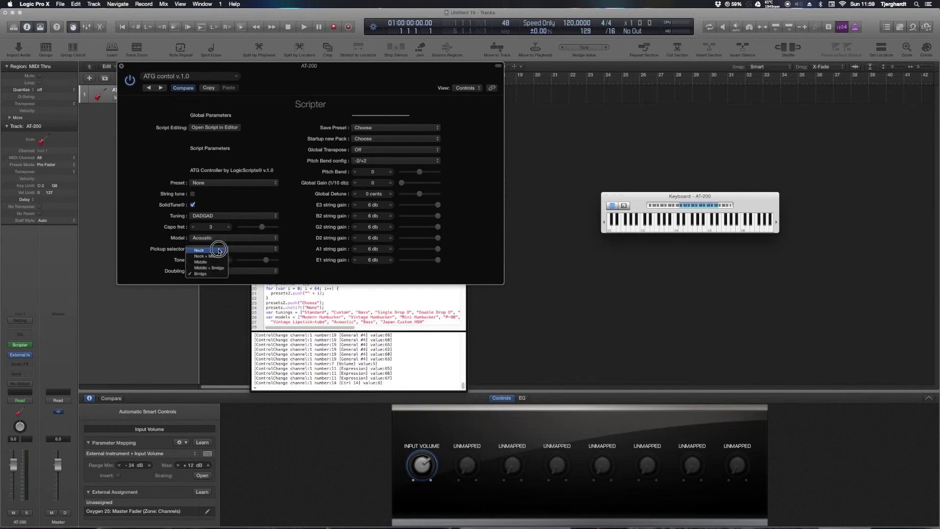
{"action": "left_click", "coordinate": [219, 261]}
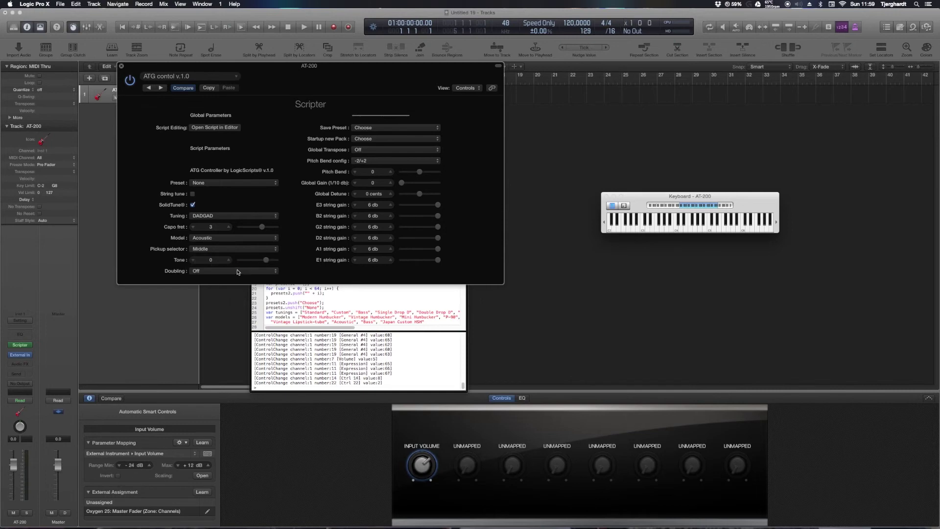
Step: Set doubling to Twelve String 1 and switch the tuning to Open G
{"action": "left_click", "coordinate": [237, 273]}
{"action": "left_click", "coordinate": [225, 307]}
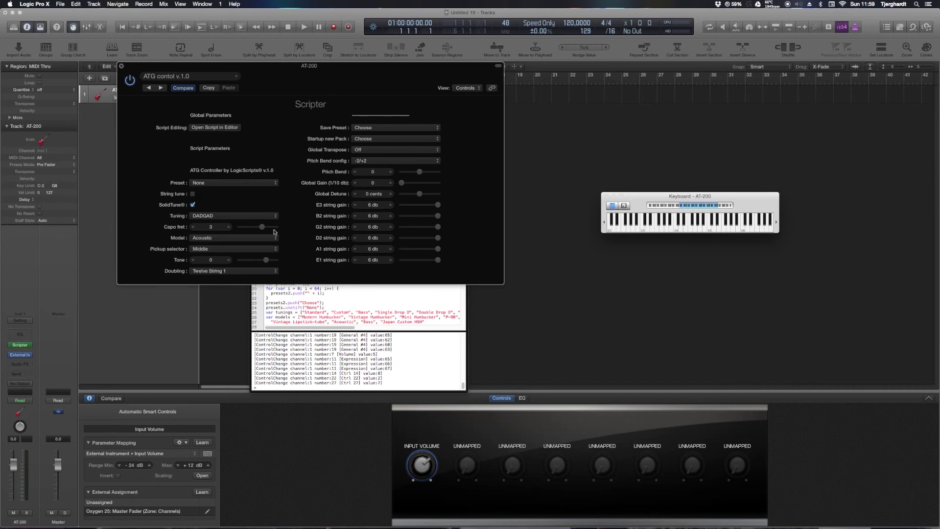
{"action": "left_click", "coordinate": [234, 215]}
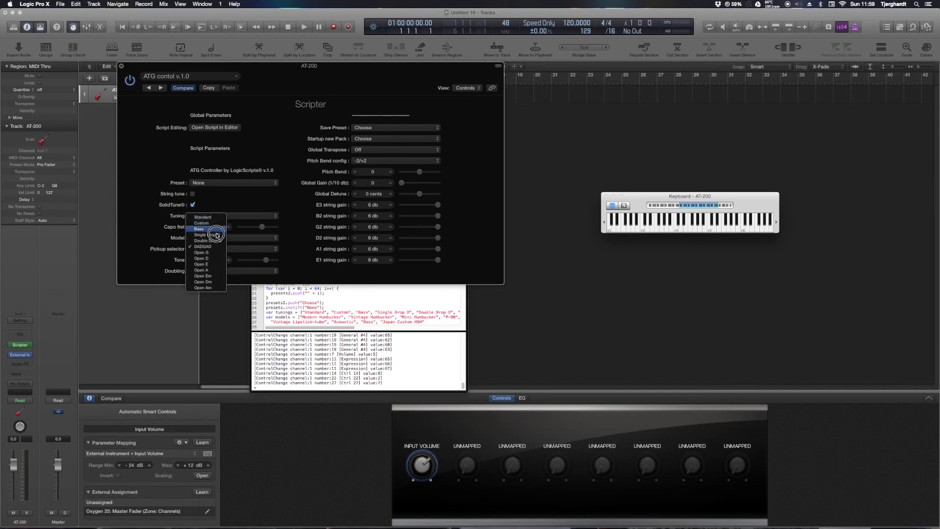
{"action": "left_click", "coordinate": [216, 252]}
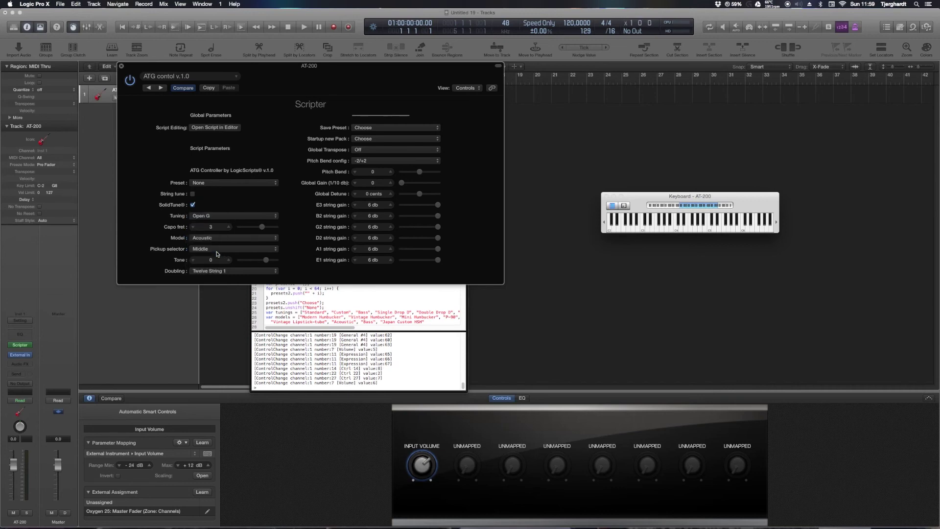